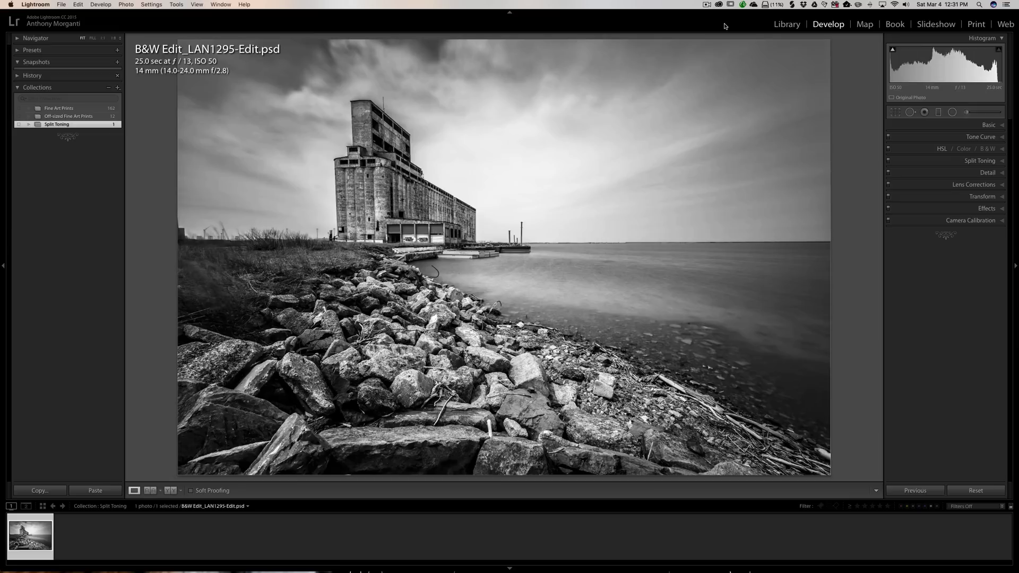
Expand Split Toning, try a magenta Shadows Hue, then reset the hue to 0.
left_click(979, 160)
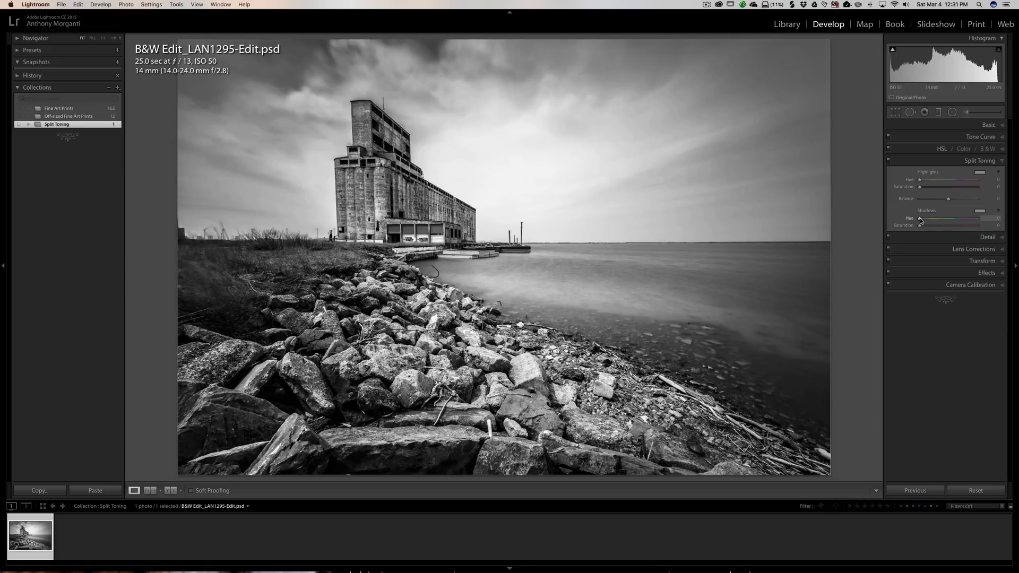
left_click_drag(921, 219, 973, 224)
double_click(908, 219)
Preview shadow tints at full strength and settle Shadows Hue on a sepia value of 46.
key("alt")
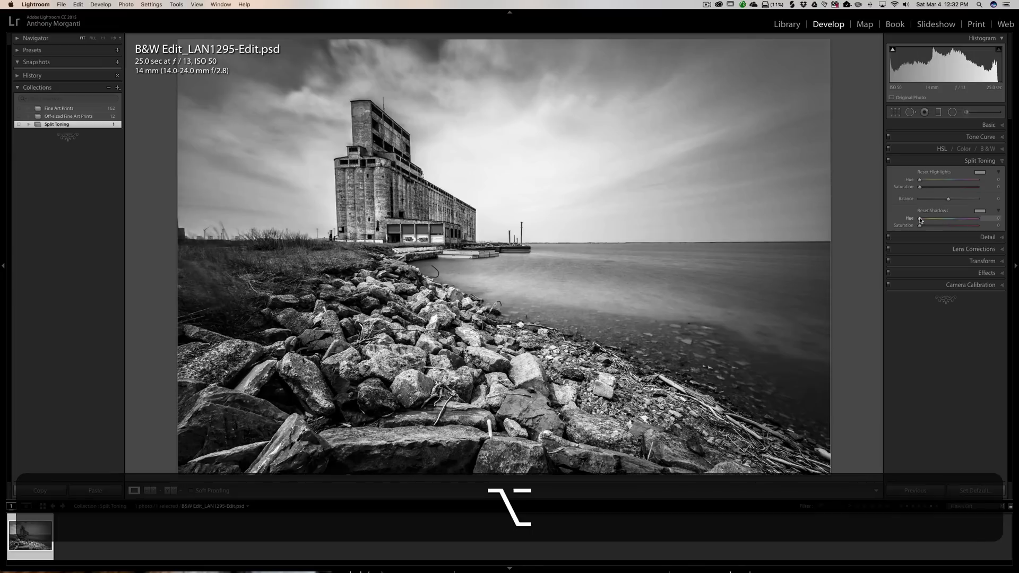
left_click_drag(920, 220, 921, 220)
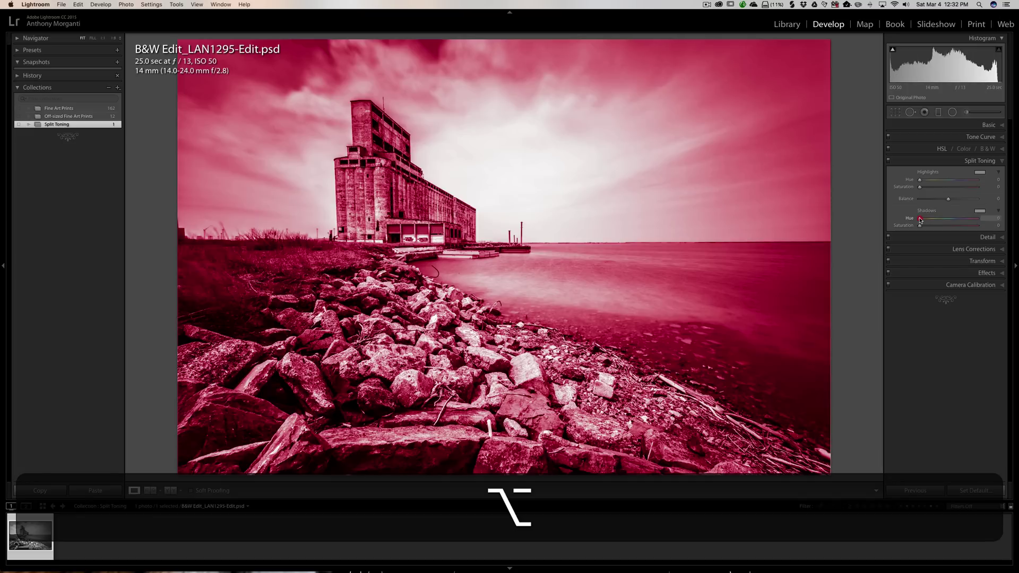
left_click_drag(920, 220, 925, 220)
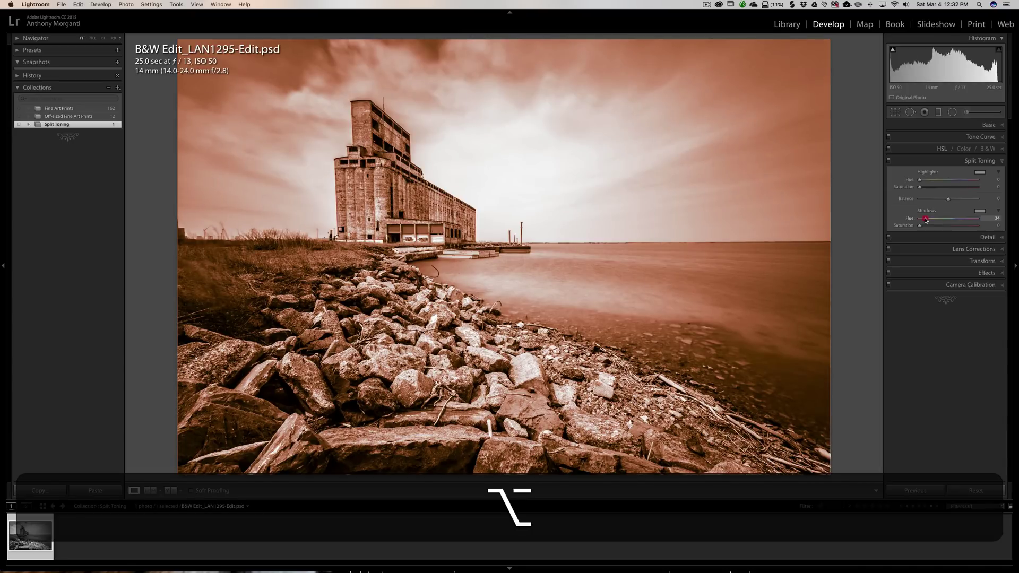
left_click_drag(925, 219, 927, 219)
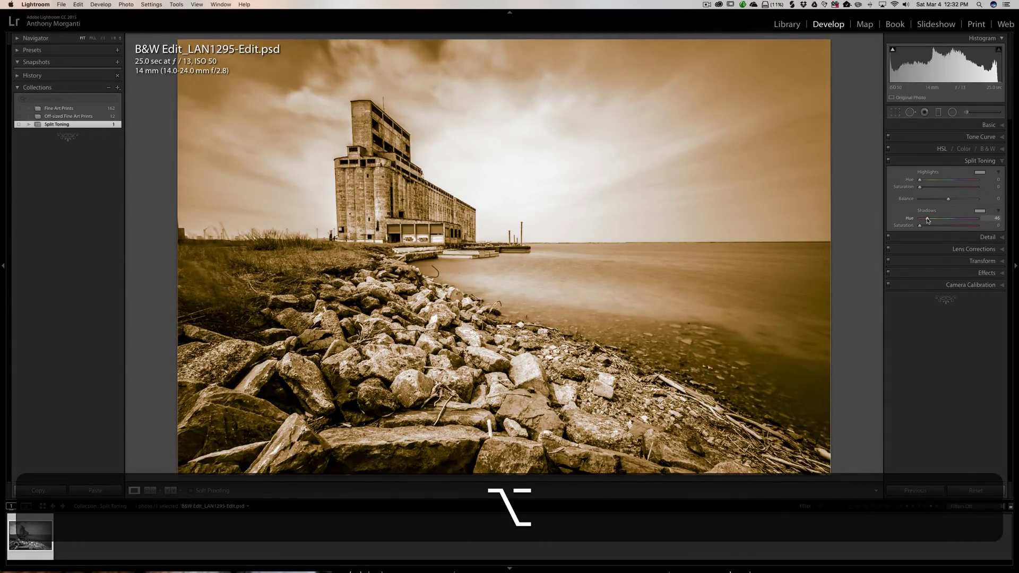
left_click_drag(927, 220, 927, 220)
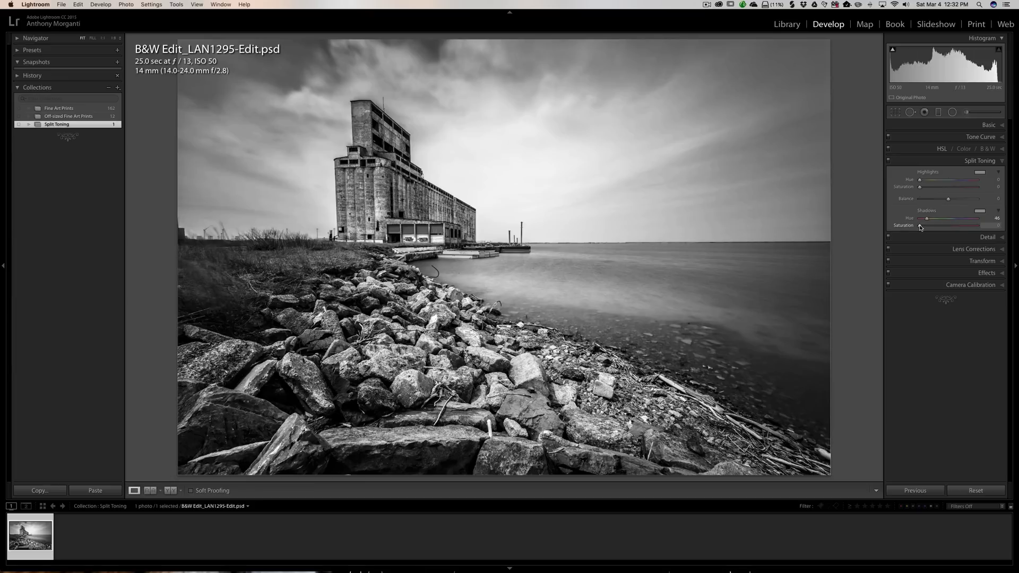
Raise Shadows Saturation to 22 for a warm sepia shadow tint at hue 46.
mouse_move(920, 226)
left_mouse_down()
mouse_move(942, 228)
mouse_move(933, 227)
left_mouse_up()
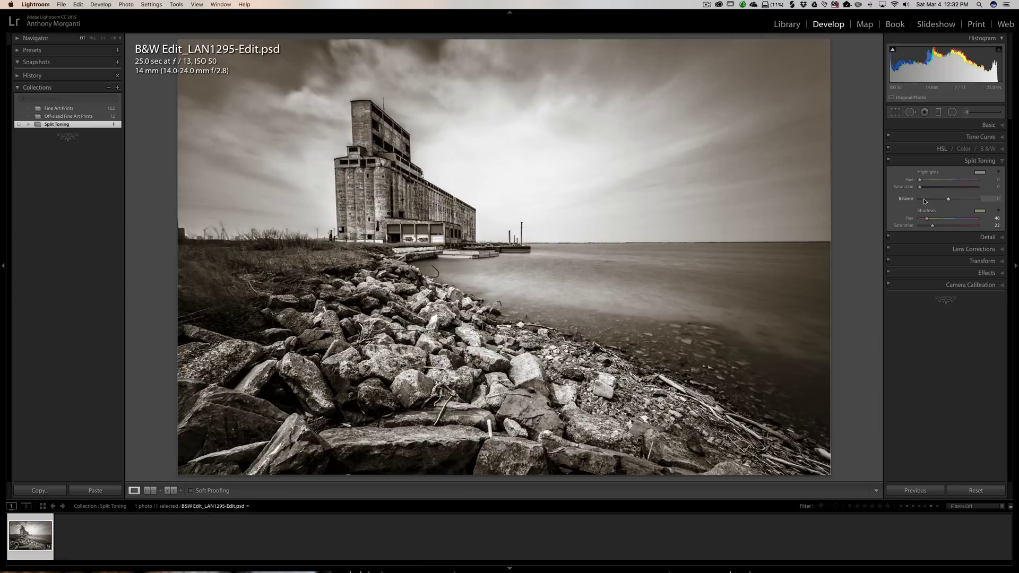
left_click_drag(948, 199, 904, 201)
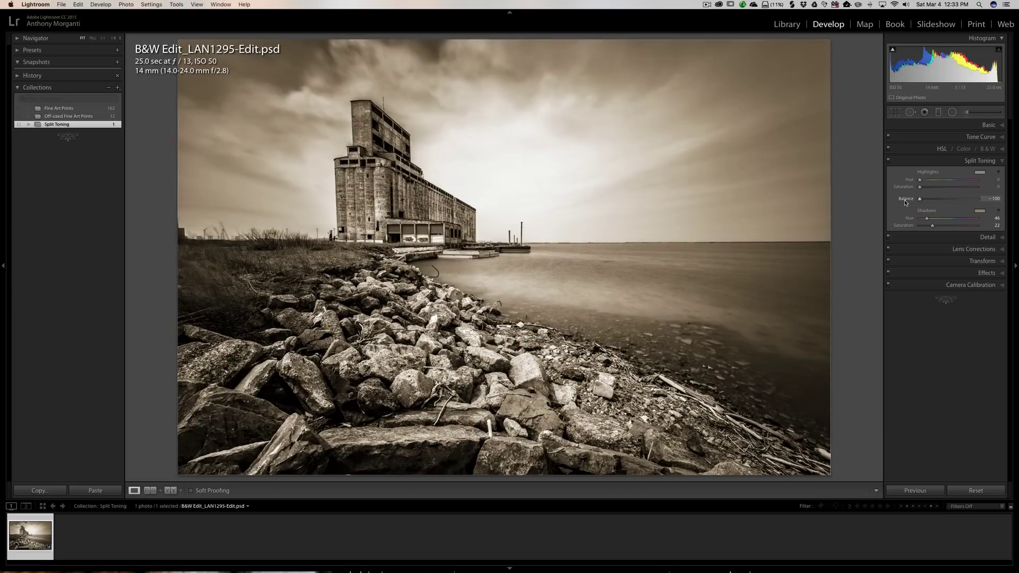
left_click(920, 200)
left_click_drag(922, 199, 944, 200)
Reset Balance to 0, try a warm orange Highlights Hue, then reset all split toning.
double_click(904, 199)
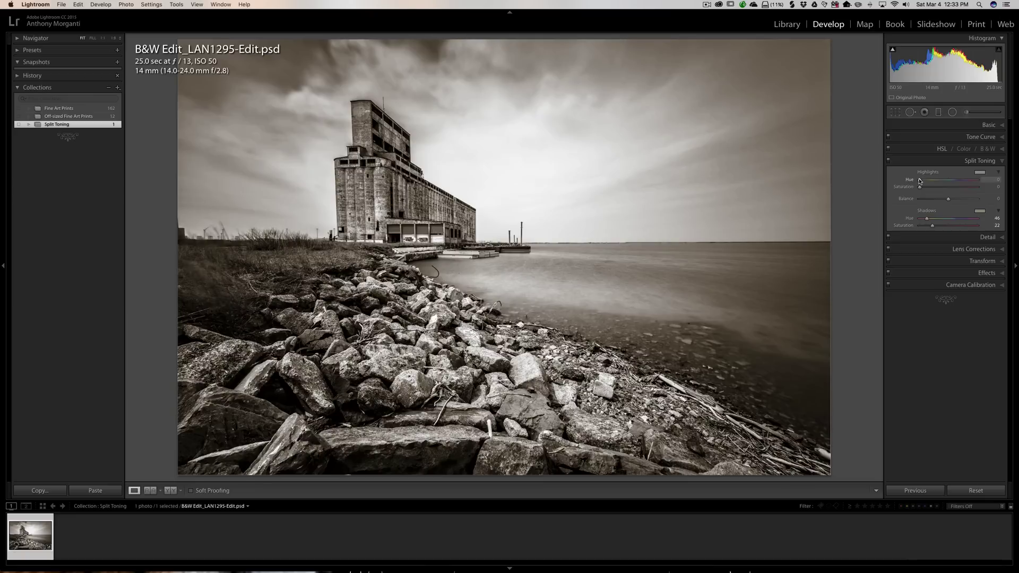
key("alt")
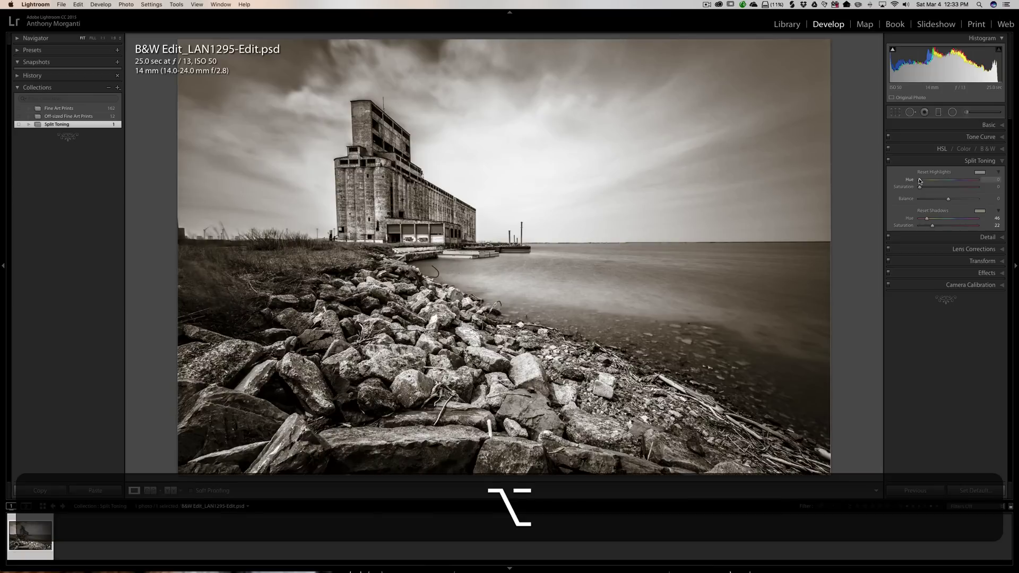
left_click_drag(920, 181, 963, 197)
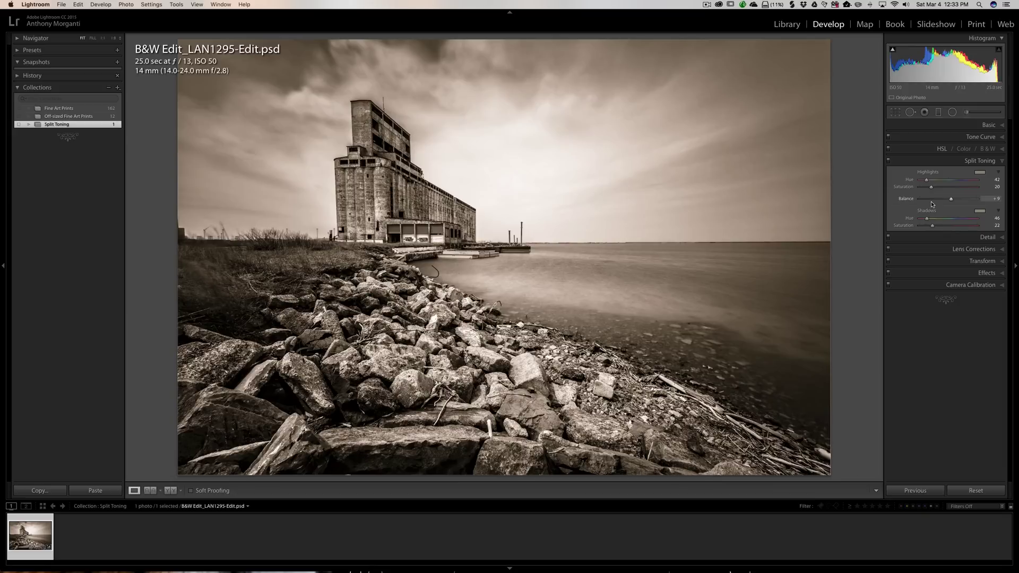
left_click(977, 491)
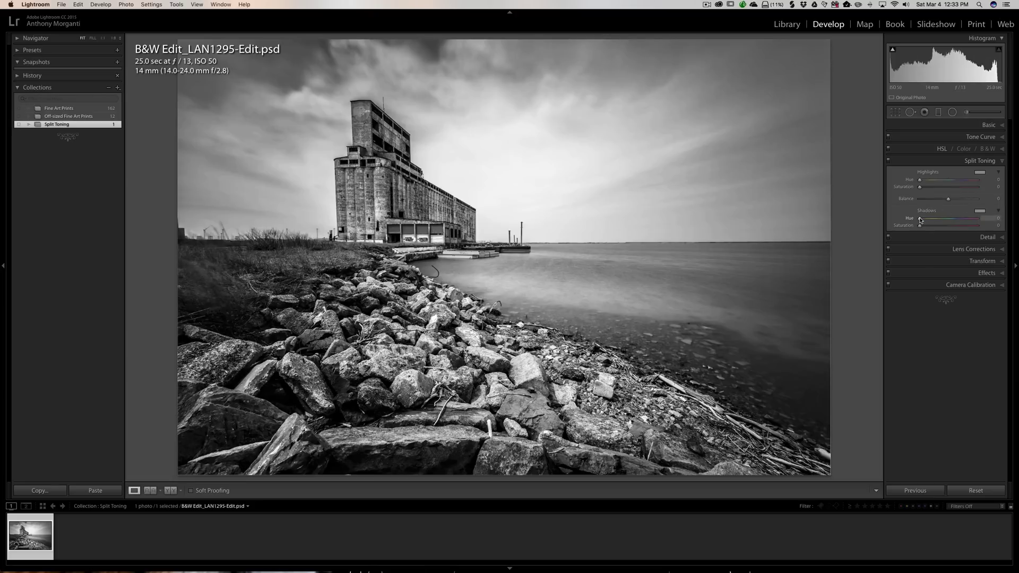
Tint the shadows blue at hue 231, saturation 29, and shift Balance to +36.
key("alt")
left_click_drag(920, 220, 957, 221)
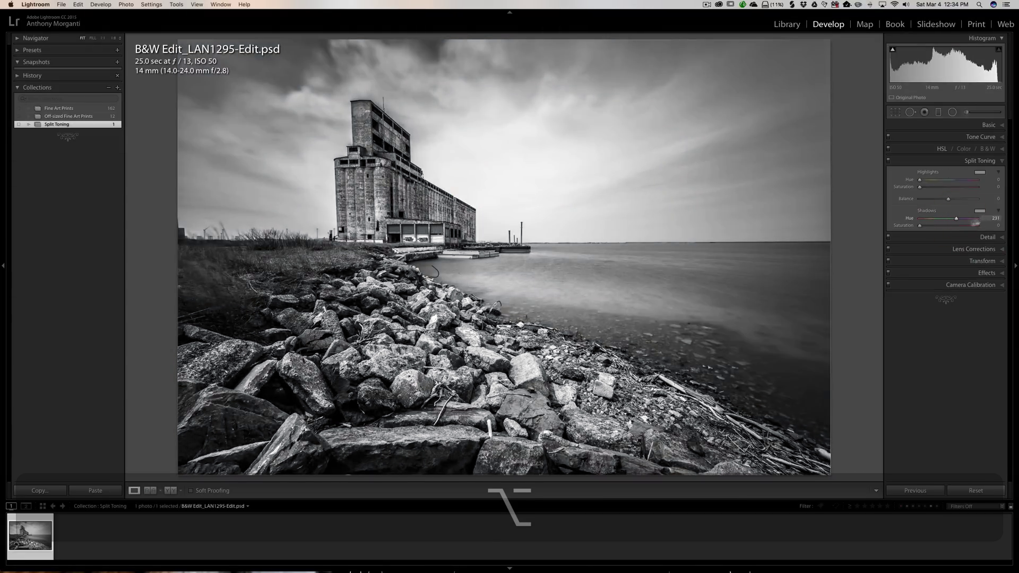
left_click_drag(920, 226, 933, 226)
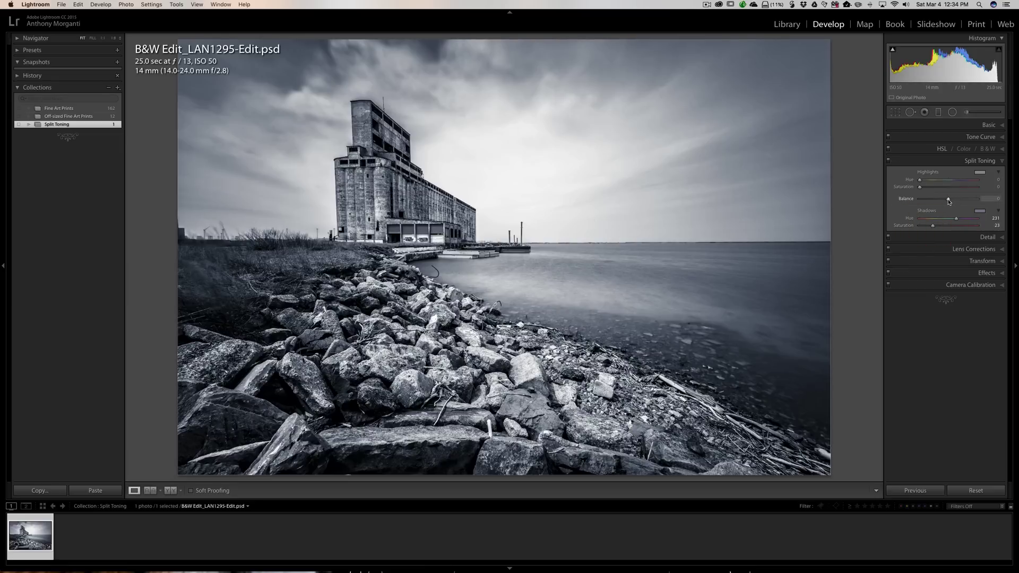
mouse_move(949, 201)
left_mouse_down()
mouse_move(907, 200)
mouse_move(988, 200)
mouse_move(956, 200)
mouse_move(936, 226)
mouse_move(959, 201)
left_mouse_up()
Reset all Split Toning sliders to 0, removing the blue shadow tint.
left_click(964, 491)
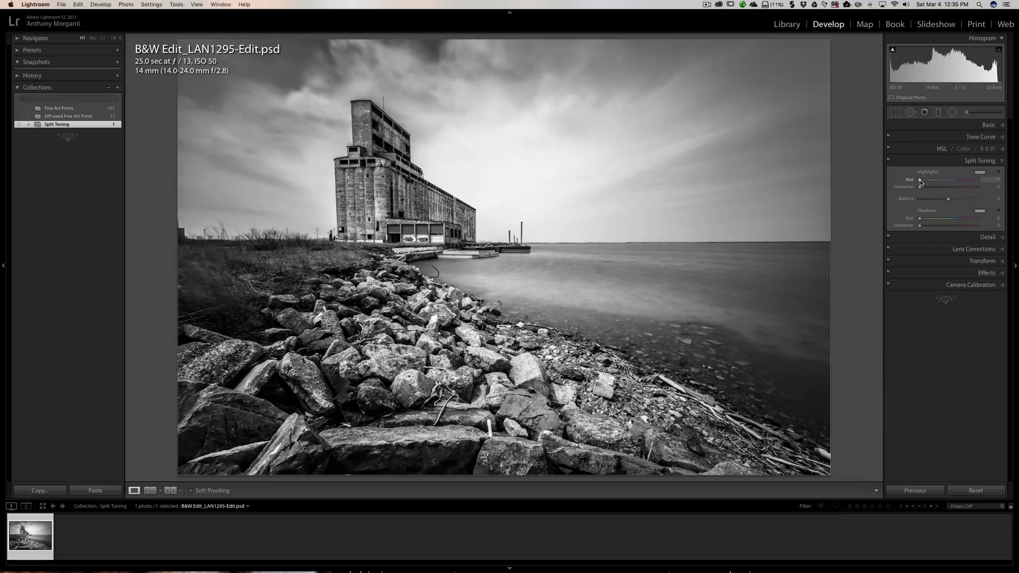
Set highlights to hue 34, saturation 30 and shadows to hue 239, saturation 26.
key("alt")
left_click_drag(920, 182, 937, 188)
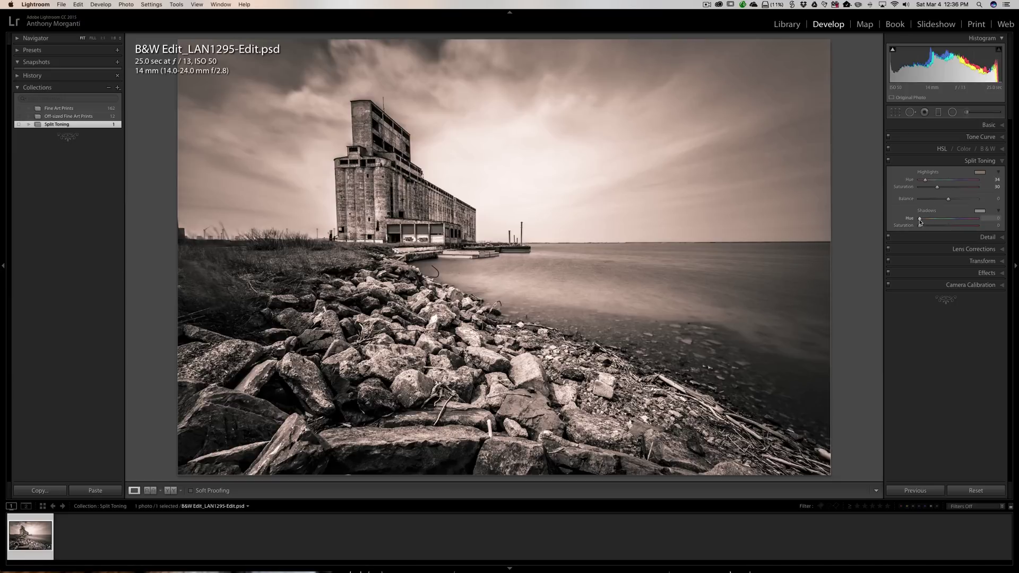
key("alt")
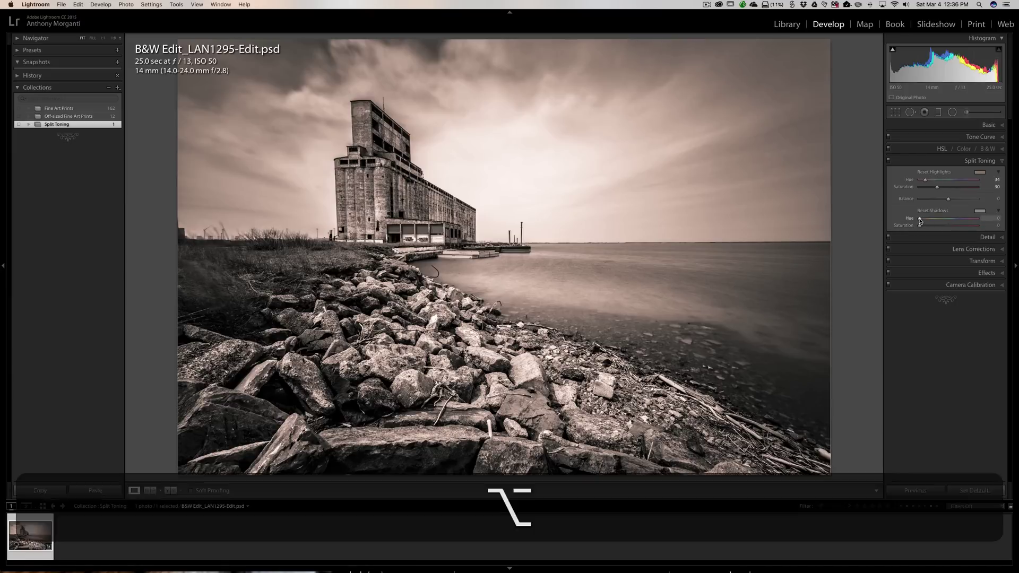
mouse_move(919, 221)
left_mouse_down()
mouse_move(958, 220)
mouse_move(923, 227)
mouse_move(934, 228)
left_mouse_up()
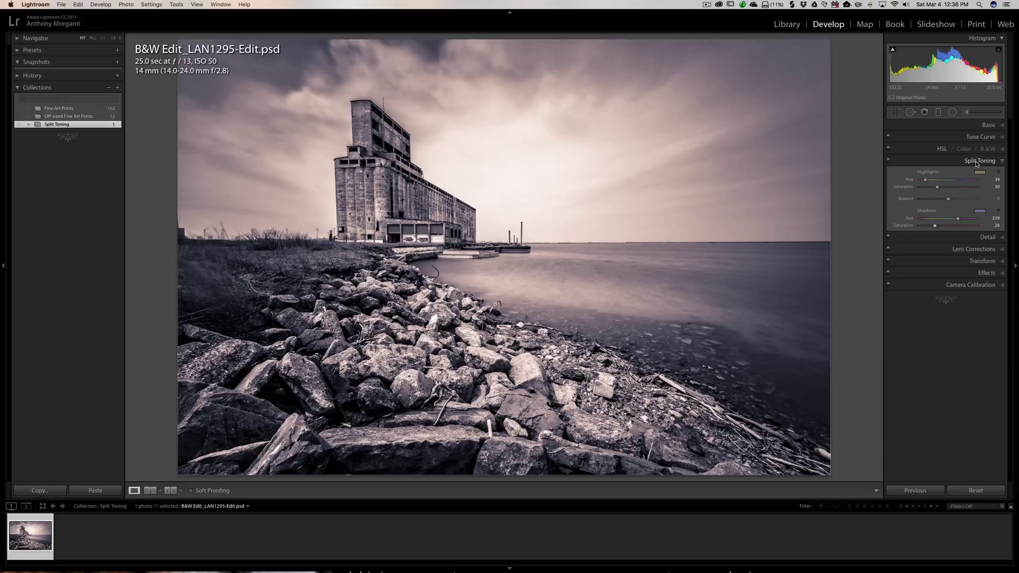
Reset split toning to 0, clearing the warm highlight and cool shadow tints.
left_click(975, 491)
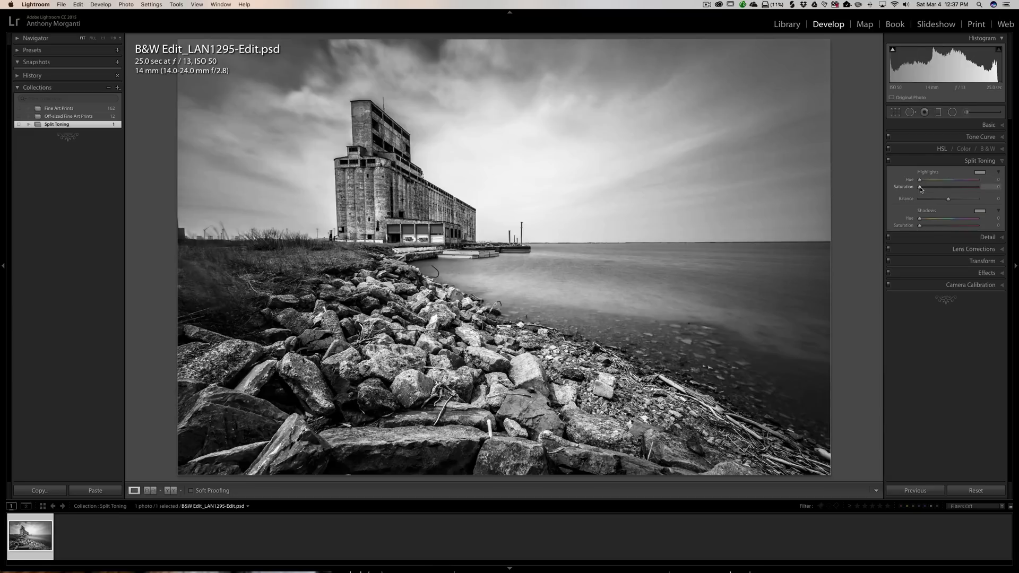
Set Highlights Saturation to 44, shadows to hue 225 at saturation 32, and Balance +11.
left_click_drag(921, 190, 946, 189)
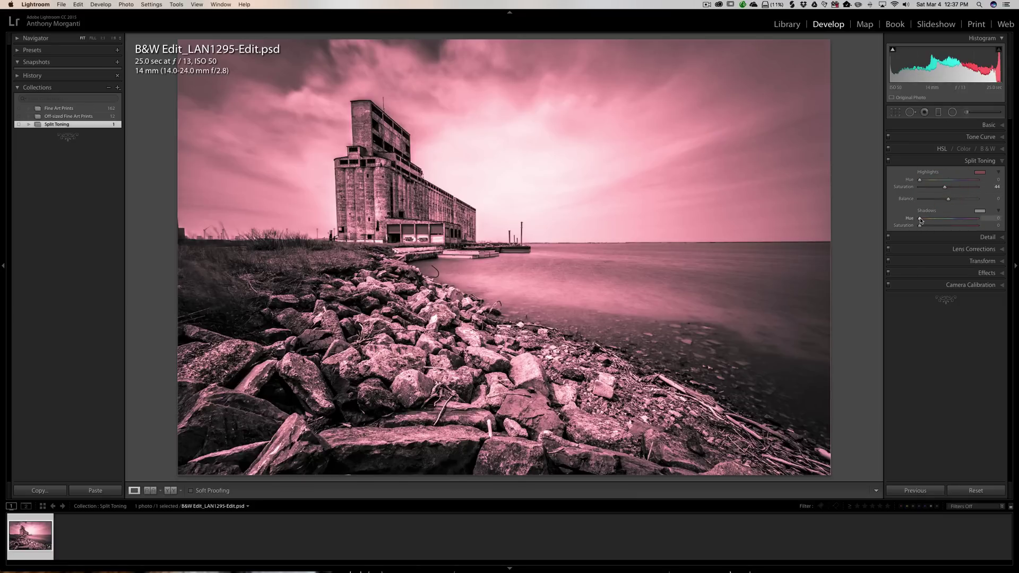
key("alt")
left_click_drag(920, 221, 955, 221)
left_click_drag(921, 227, 938, 228)
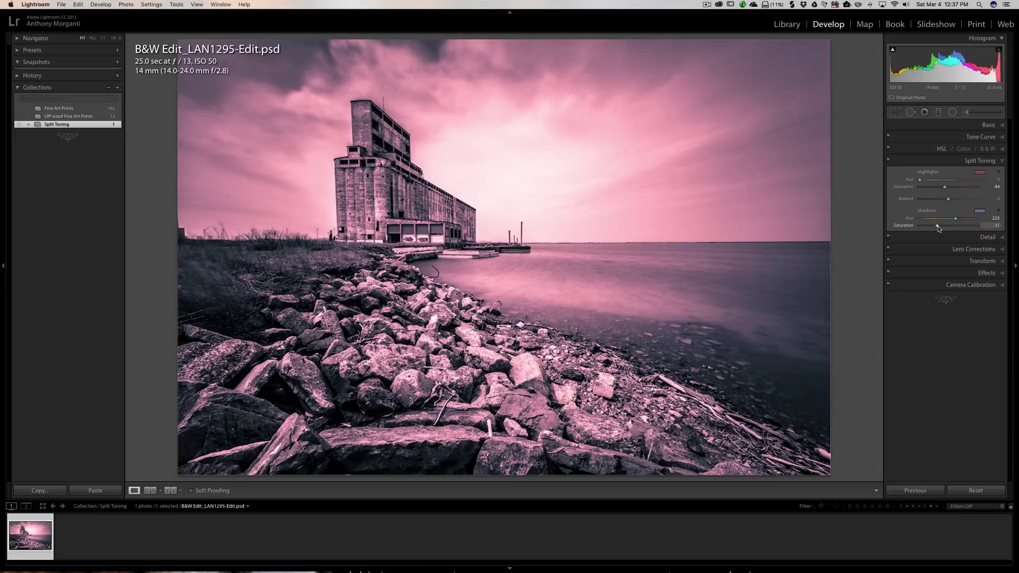
left_click(938, 227)
mouse_move(949, 200)
left_mouse_down()
mouse_move(933, 201)
mouse_move(951, 201)
left_mouse_up()
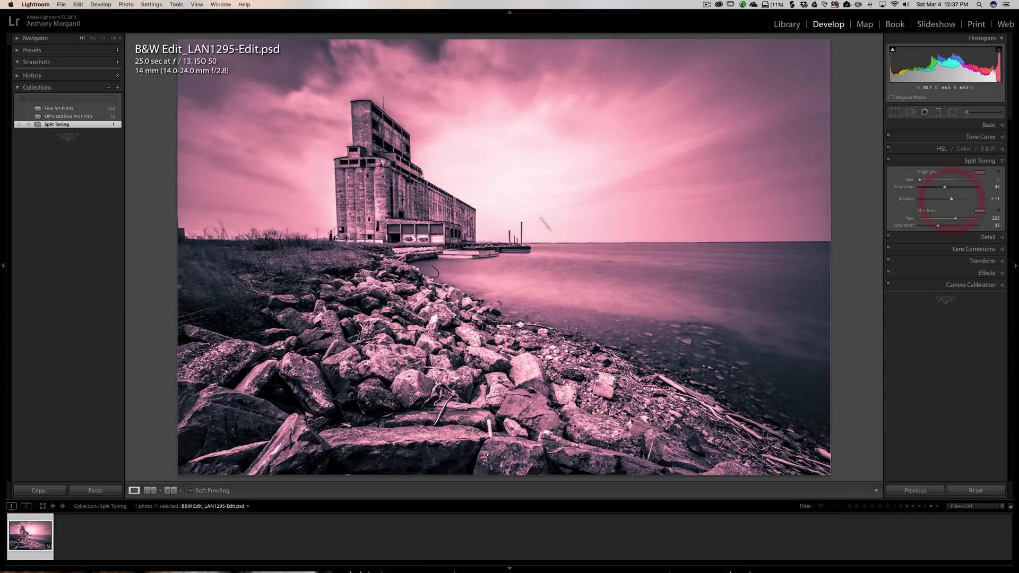